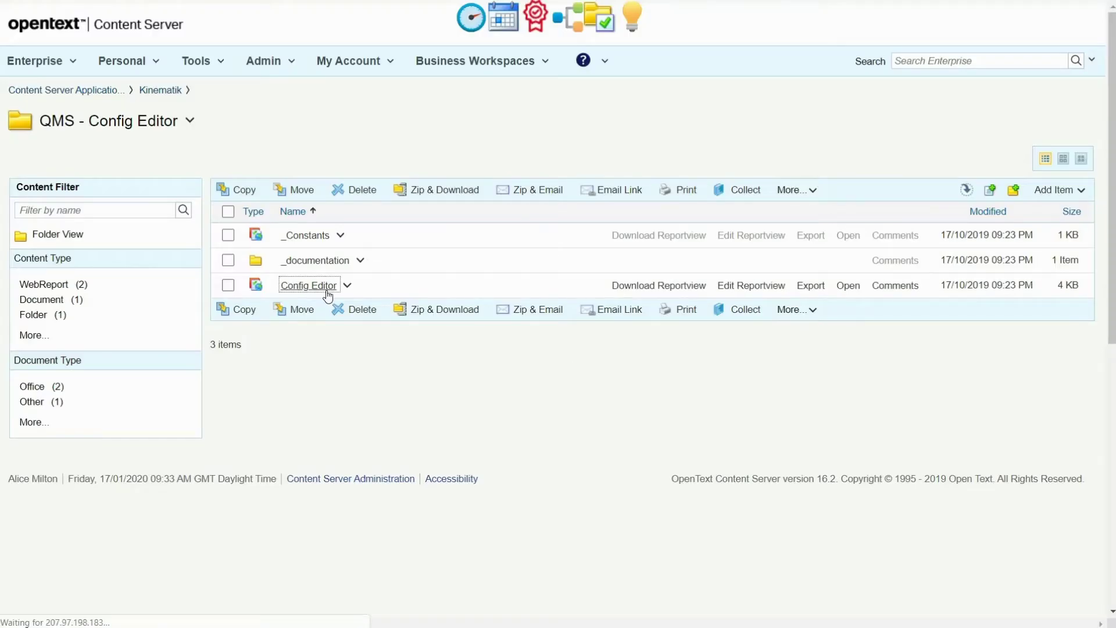
- Select QMS - DocumentChangeControl and add two new columns to its registry
click(304, 82)
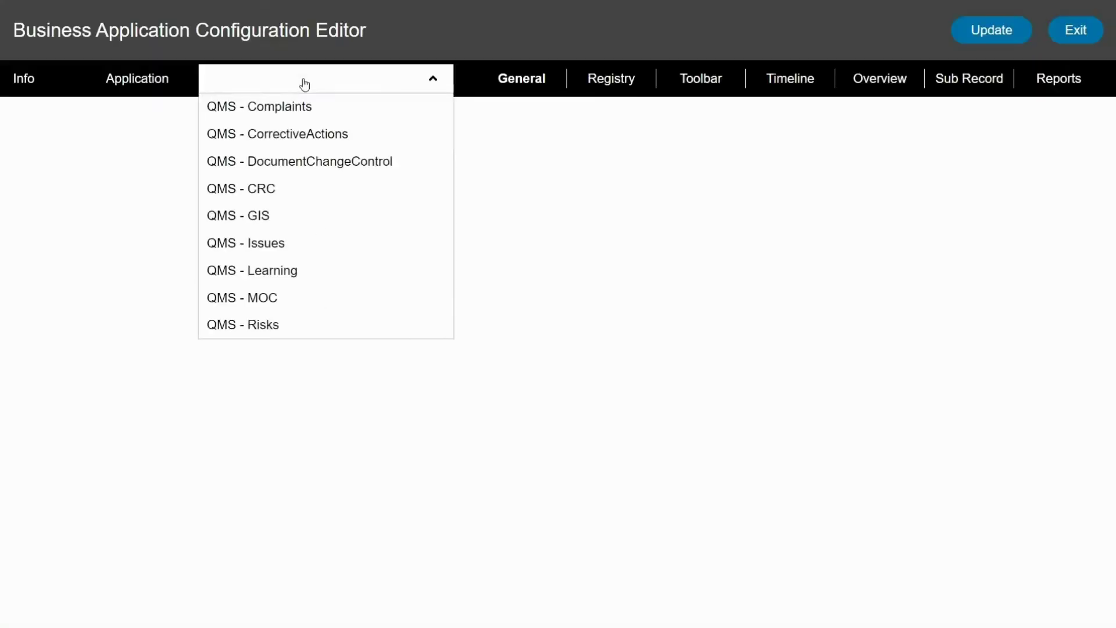
click(318, 166)
click(606, 87)
click(901, 183)
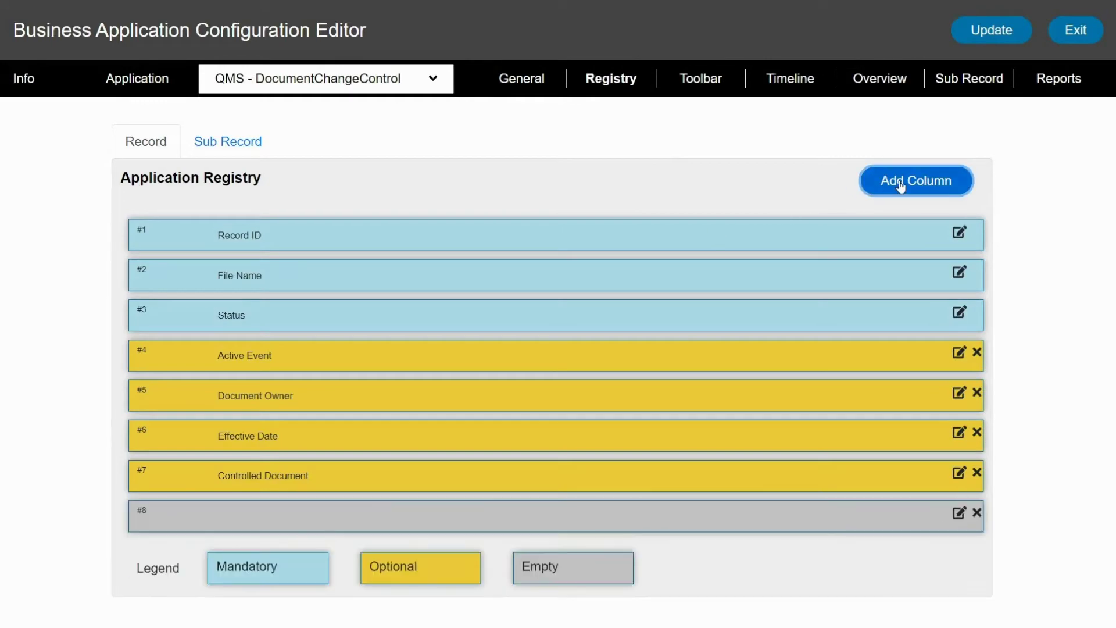
click(901, 183)
- Set up column #8 as Revision, linked to the Revision field, placed after File Name
click(948, 512)
click(670, 158)
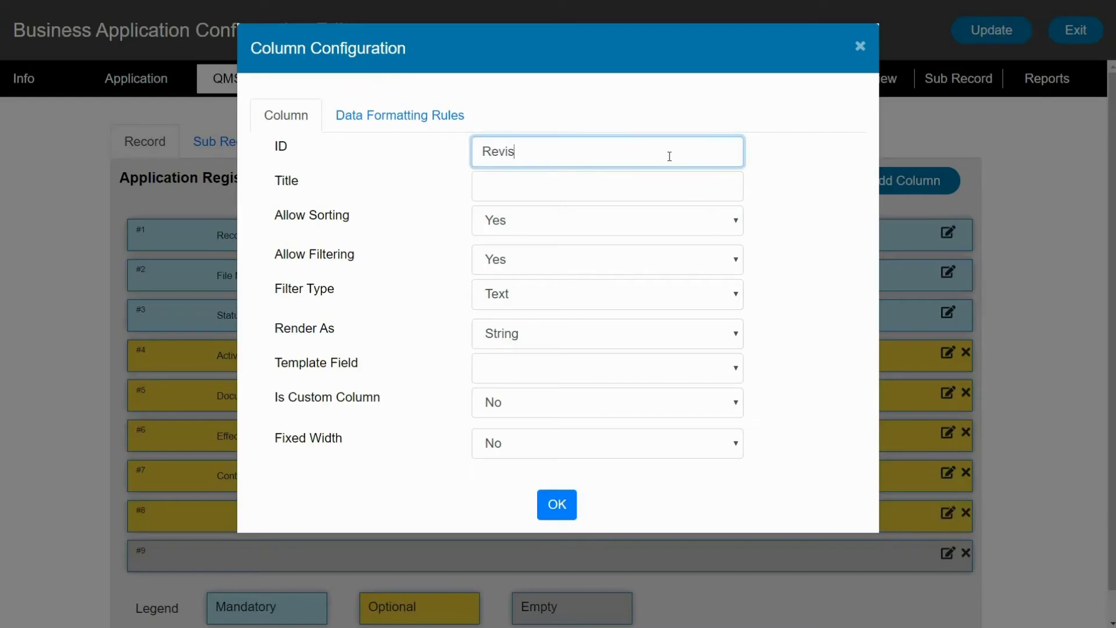
key(Tab)
text(Revision)
click(603, 368)
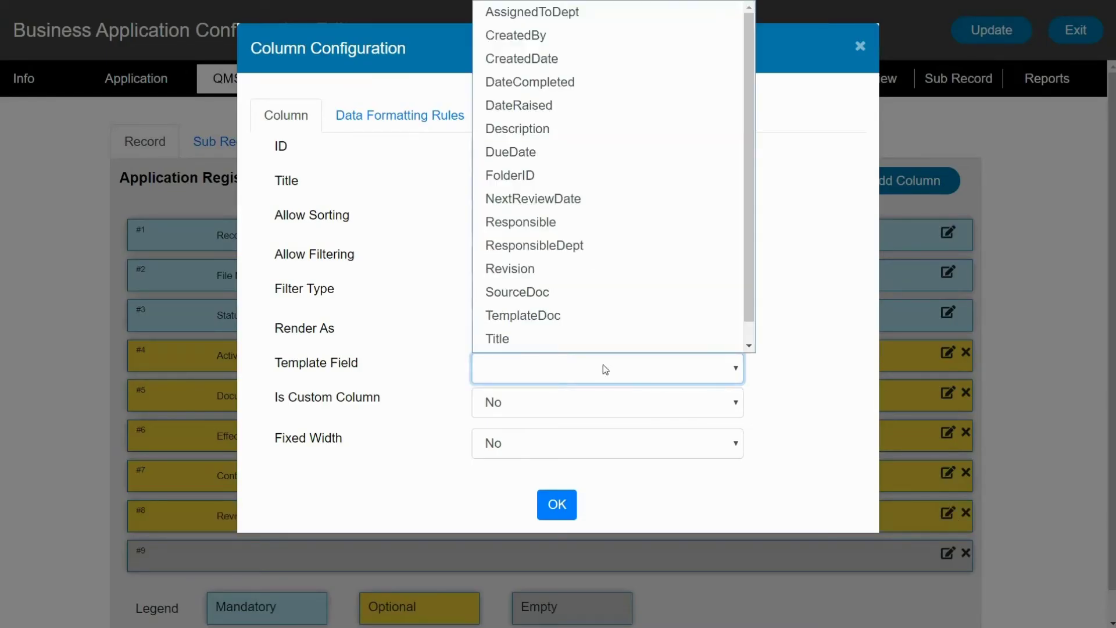
click(590, 266)
click(557, 503)
drag(557, 502, 535, 323)
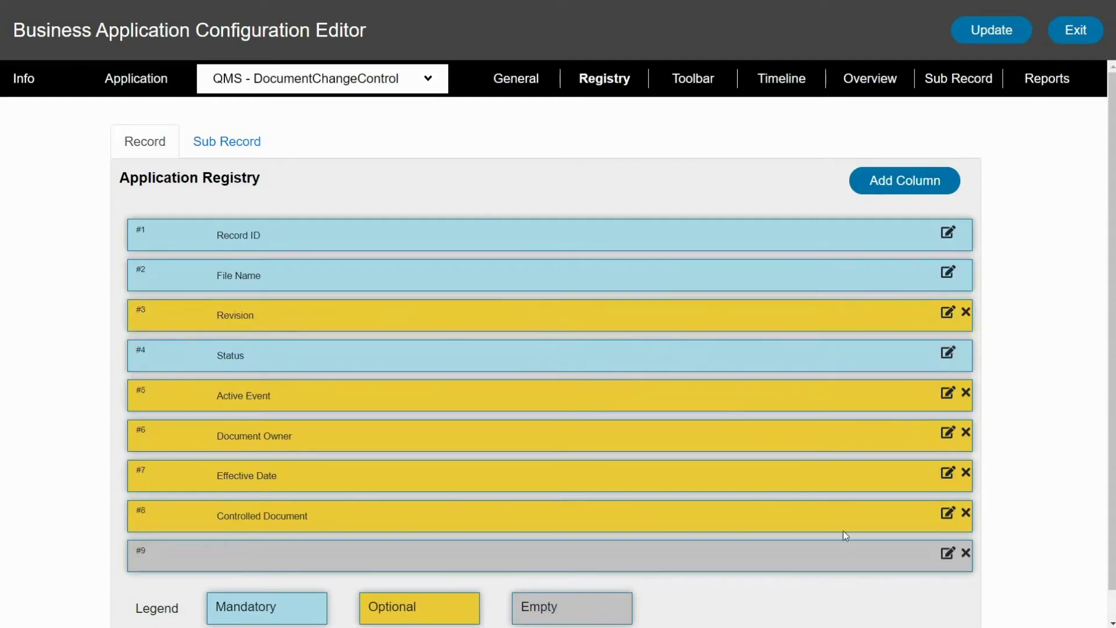
- Give column #9 the ID and title 'Next Review Date'
click(948, 553)
click(673, 154)
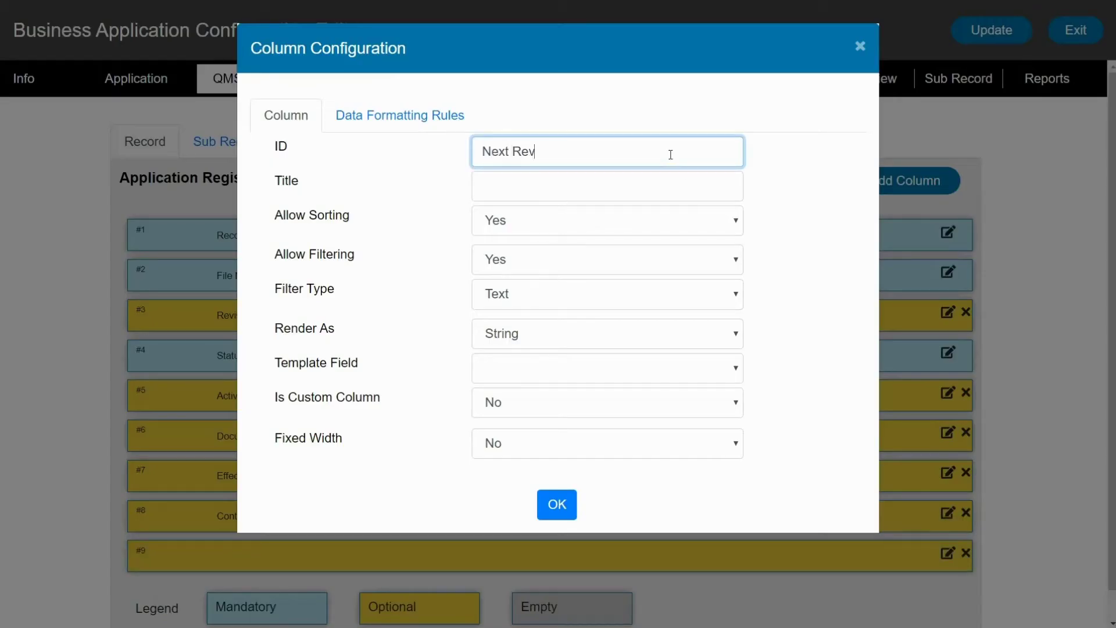
text(Next Review Date)
key(ctrl+a)
key(ctrl+c)
key(Tab)
key(ctrl+v)
- Render Next Review Date as Date from NextReviewDate, move it above Controlled Document, and save
click(670, 333)
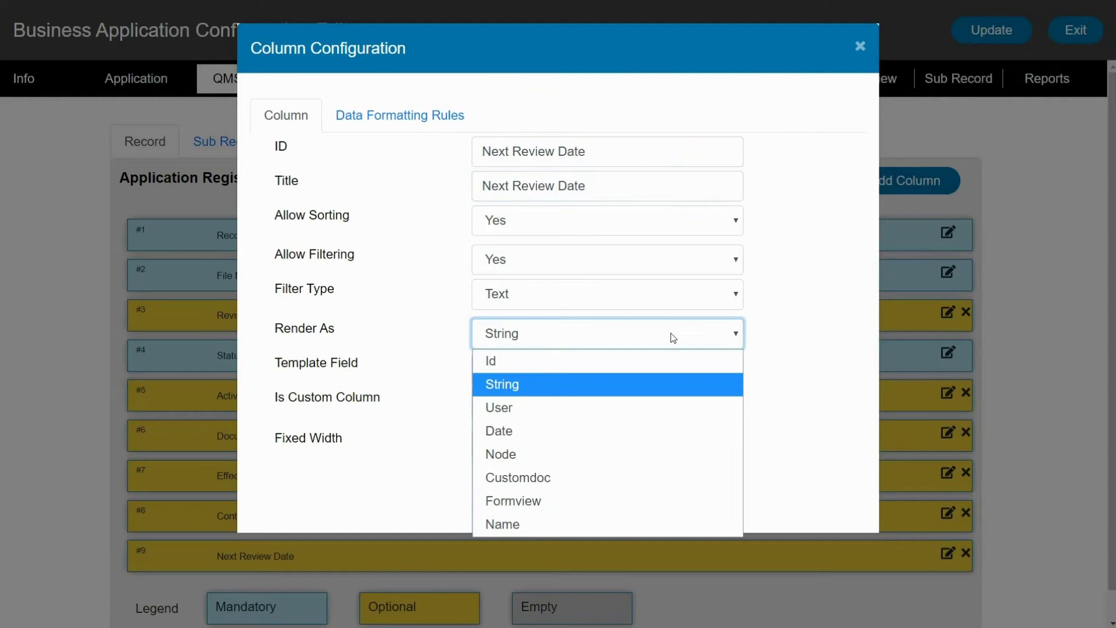
click(631, 430)
click(620, 369)
click(608, 198)
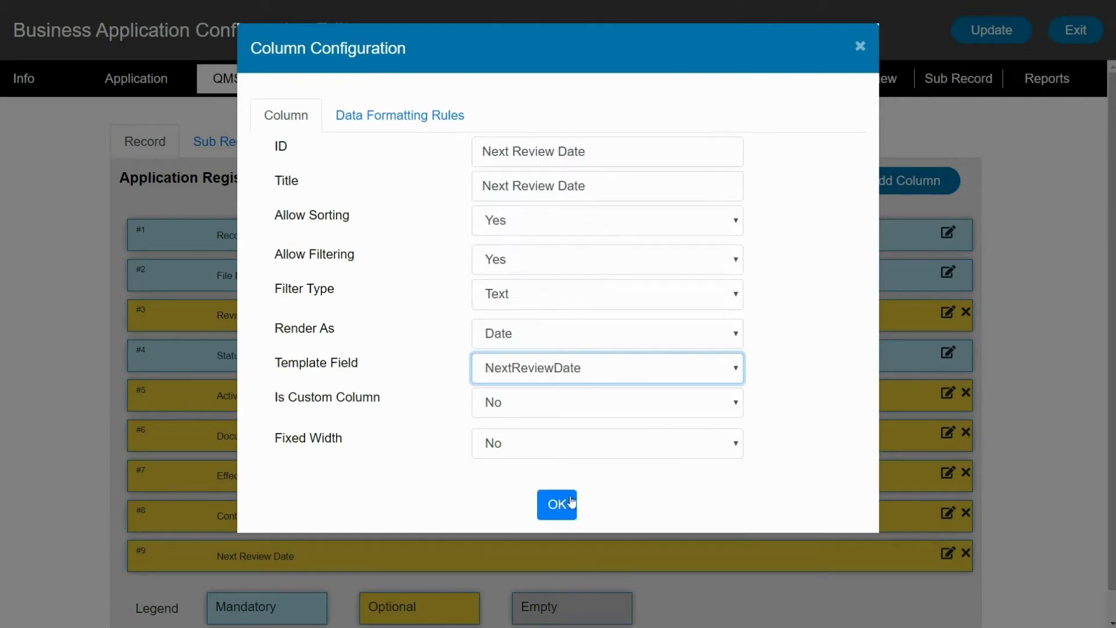
click(559, 503)
drag(553, 556, 571, 480)
click(967, 27)
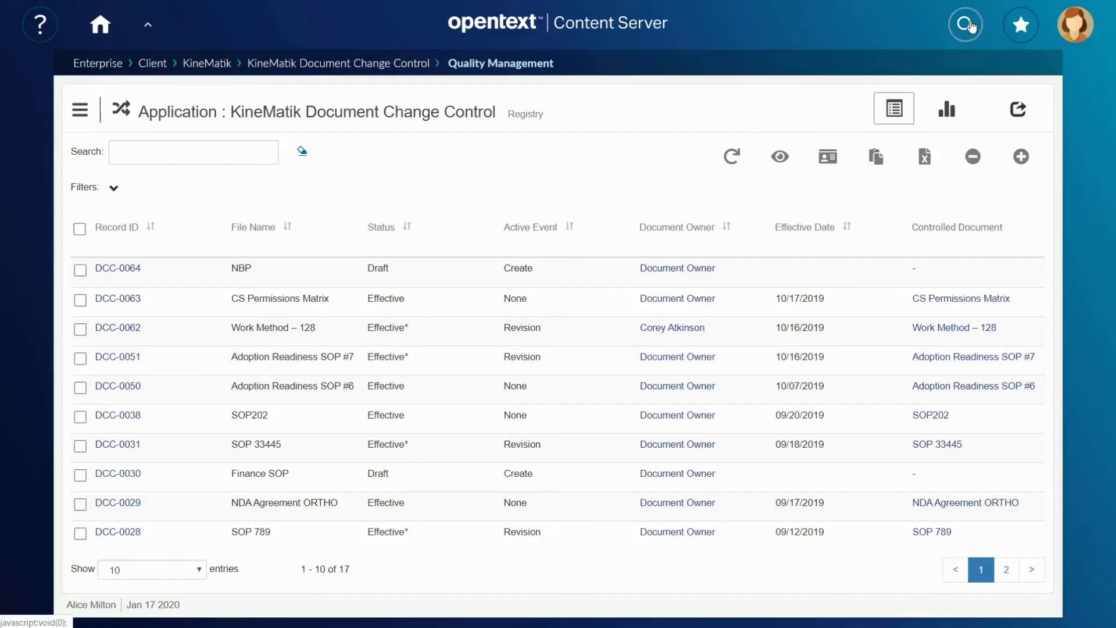
- Reload the registry, then open the Update Document-SOP-New Staff Training Guidelines assignment and scroll its form
click(969, 26)
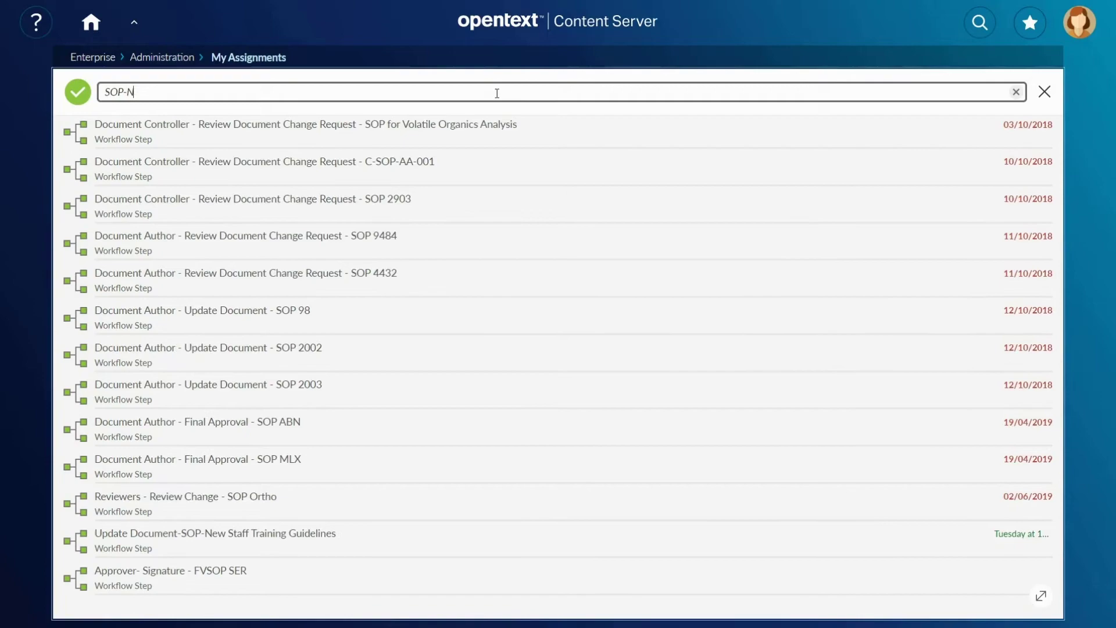
click(333, 122)
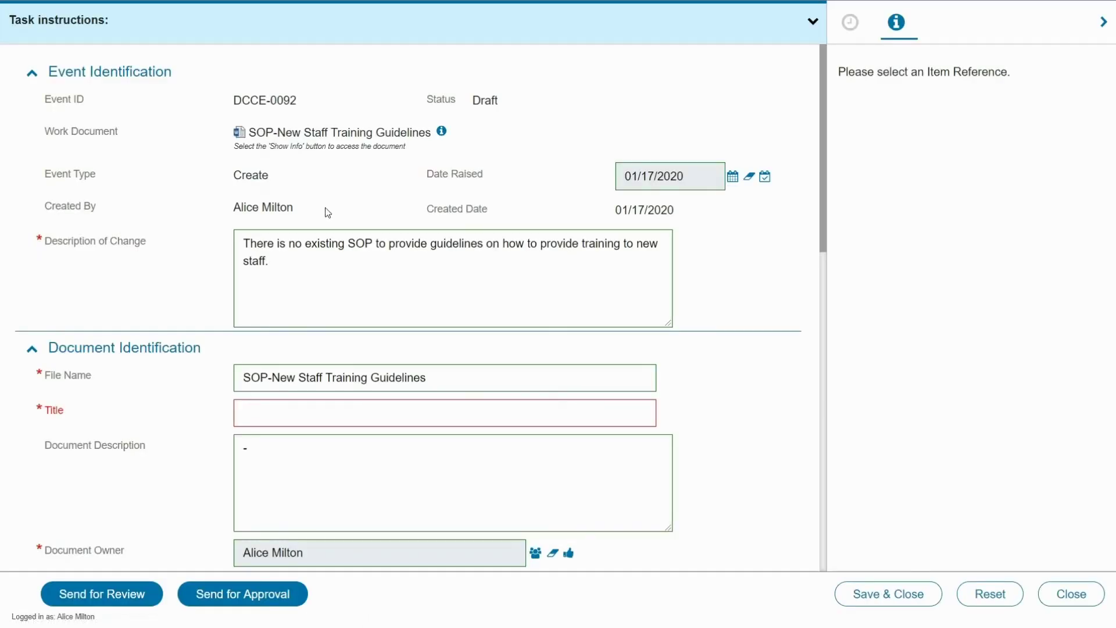
scroll(333, 234, down, 1)
scroll(344, 325, down, 1)
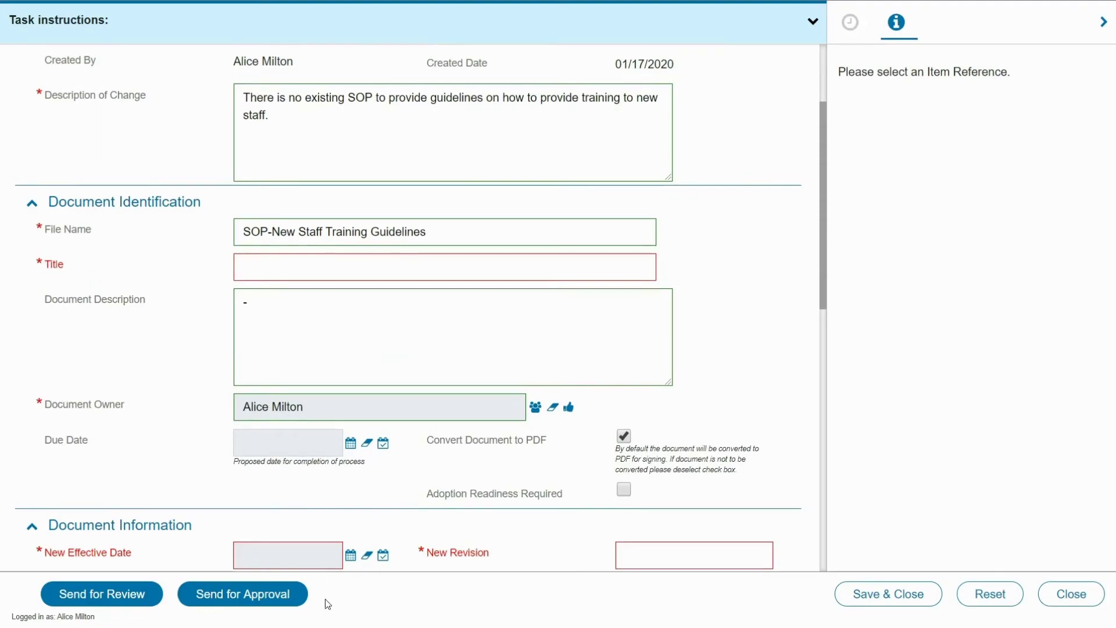
- Load the CreateEvent_UpdateDocument view of the DCC Event Form Template from the Events folder
click(576, 124)
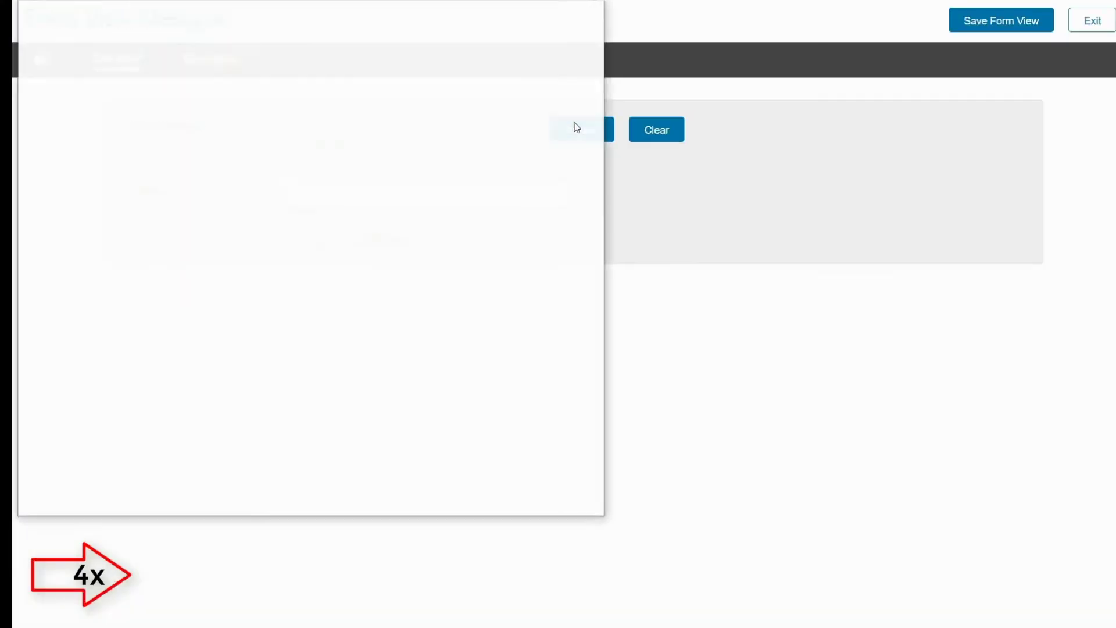
scroll(129, 251, down, 2)
click(119, 369)
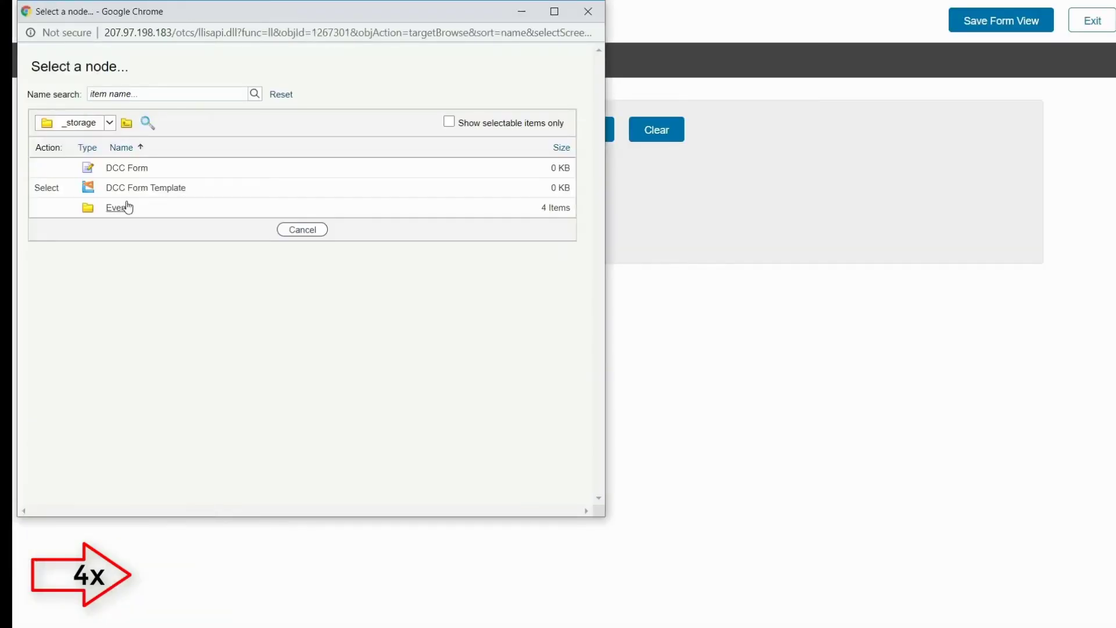
click(47, 185)
click(382, 198)
click(369, 492)
scroll(273, 373, down, 4)
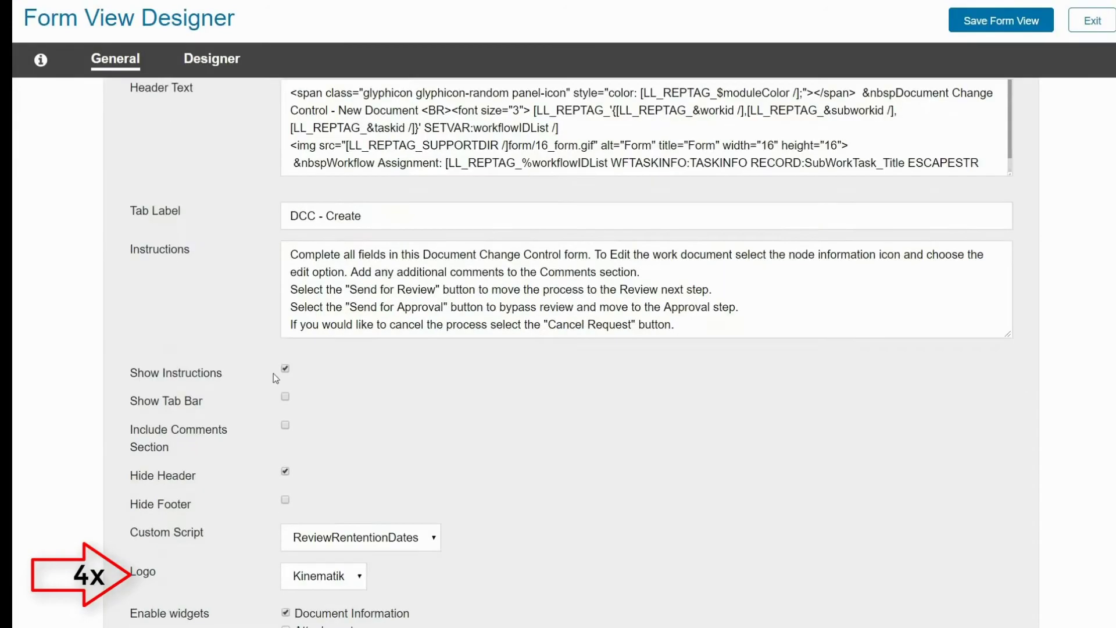
scroll(295, 515, down, 5)
- Add a Cancel button with order 3 that opens a modal titled 'Cancel'
click(938, 322)
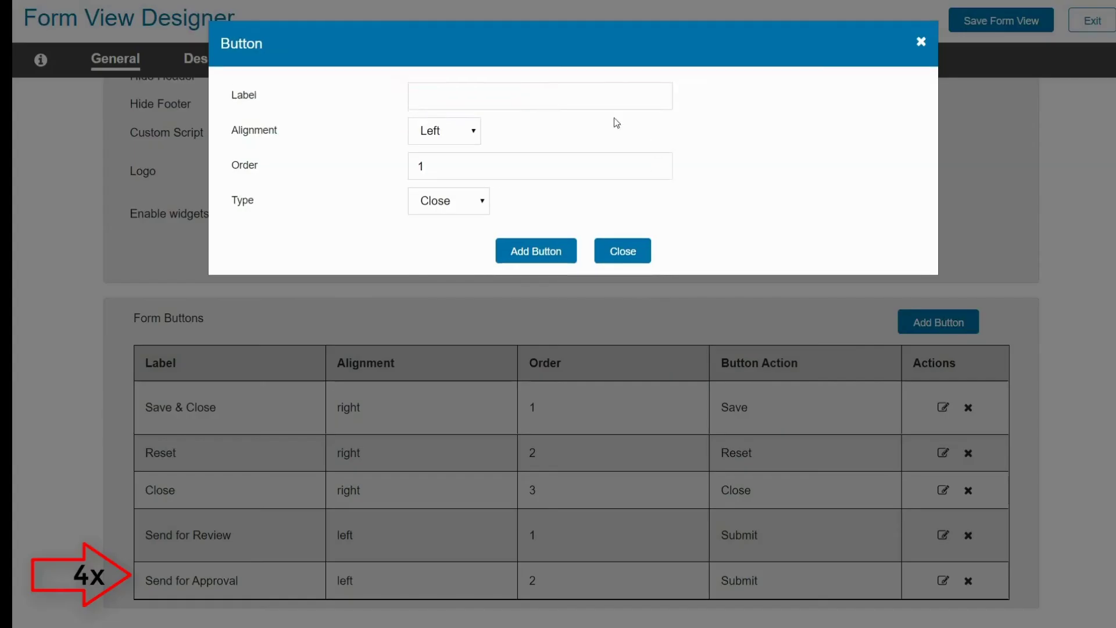
click(588, 96)
text(Cancel)
double_click(409, 173)
text(3)
click(448, 201)
click(448, 320)
click(429, 240)
text(C)
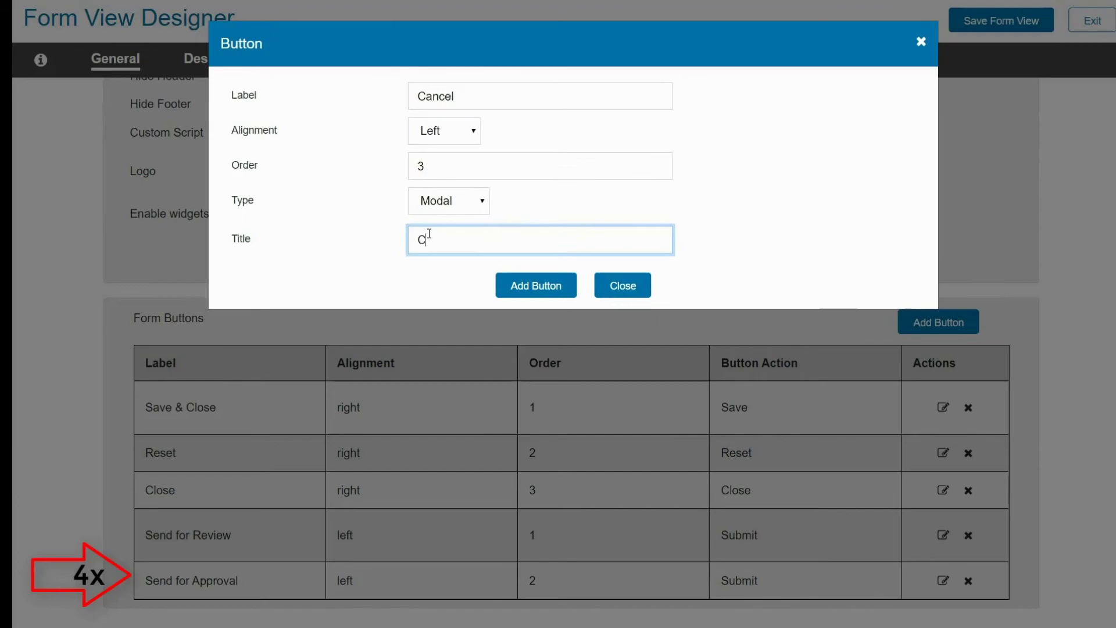
text(ancel)
click(527, 286)
- Create a right-aligned Yes submit button inside the modal that bypasses validation
click(938, 286)
text(Yes)
click(445, 131)
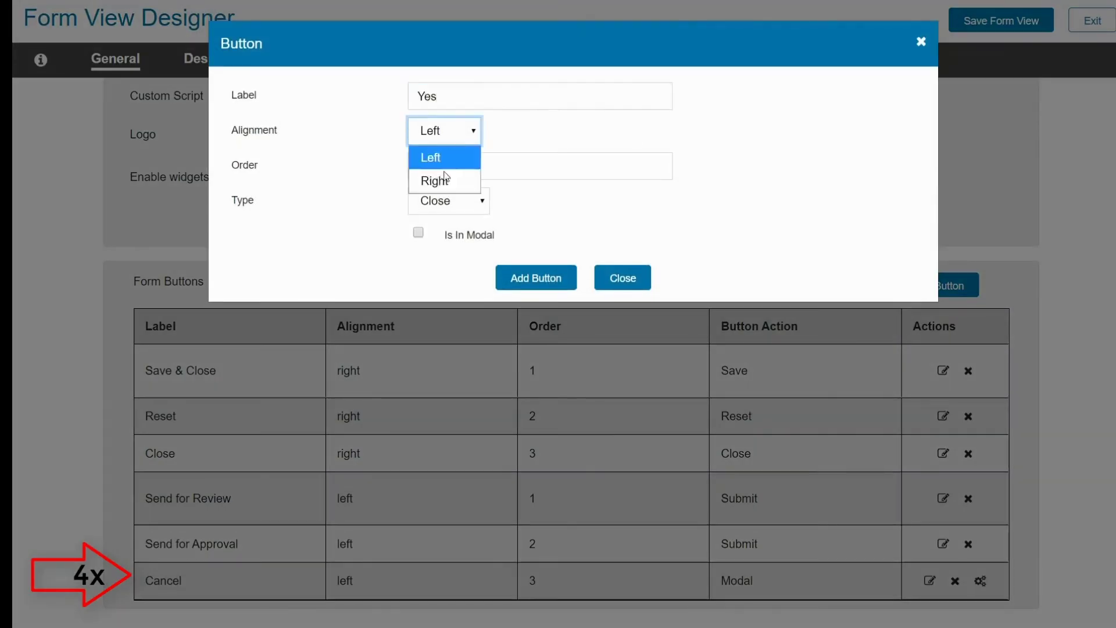
click(431, 179)
click(448, 201)
click(443, 233)
click(443, 233)
drag(444, 271, 431, 291)
click(444, 386)
click(305, 431)
- Give the Yes button an action setting Disposition to 'Cancel', attach it to the Cancel modal, and add it
click(298, 548)
click(529, 431)
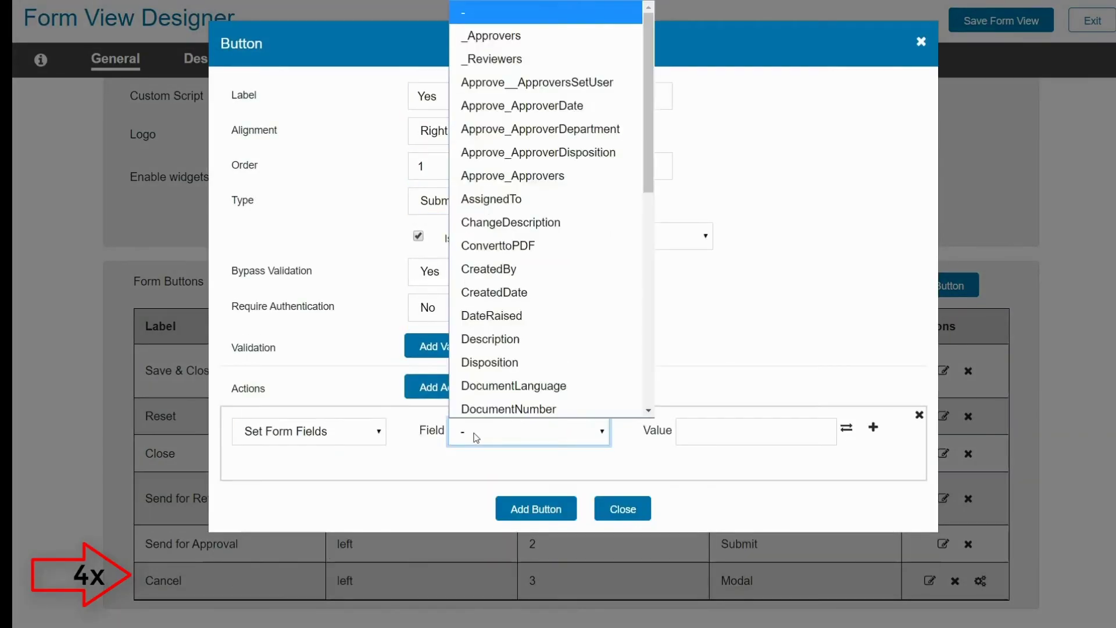
click(486, 364)
click(692, 431)
text(Cancel)
click(676, 235)
click(676, 256)
click(535, 509)
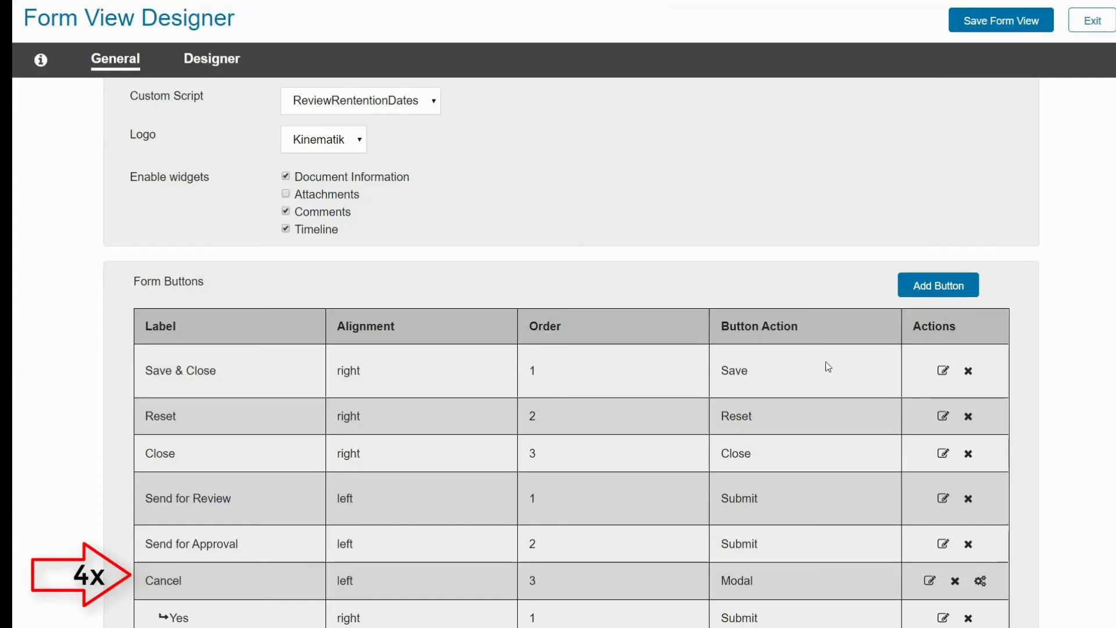
- Add a right-aligned No button with order 2 inside the Cancel modal
click(958, 286)
click(498, 95)
click(445, 130)
click(431, 180)
double_click(540, 166)
text(2)
click(418, 233)
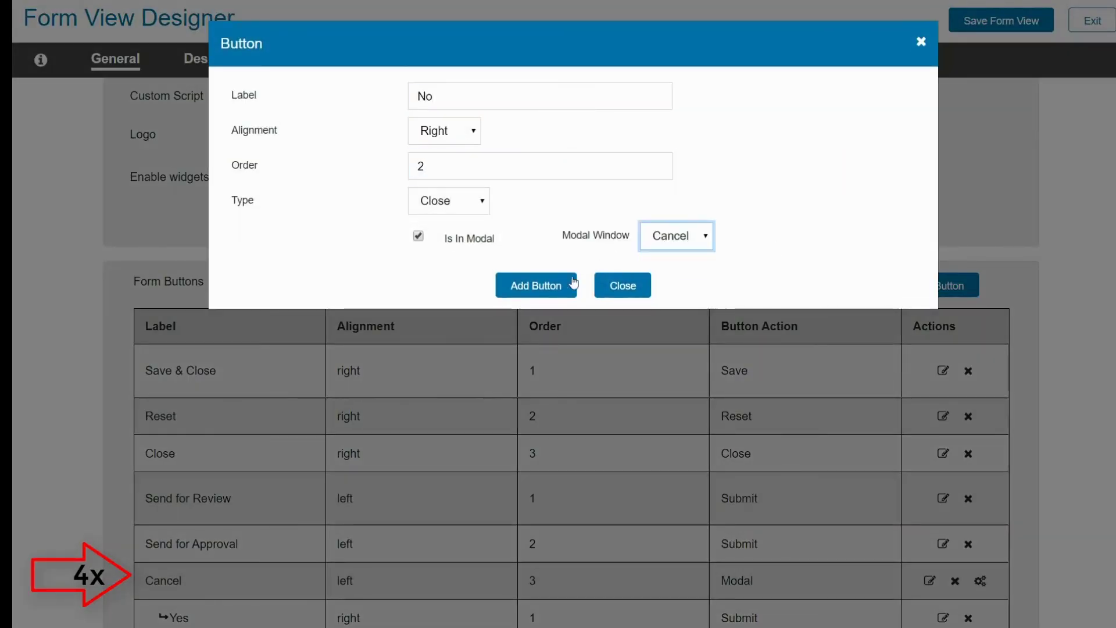
click(536, 278)
- Put the static text 'Are you sure you want to Cancel this Request?' in the Cancel modal
click(980, 581)
click(847, 144)
drag(814, 225, 591, 142)
click(643, 124)
triple_click(366, 164)
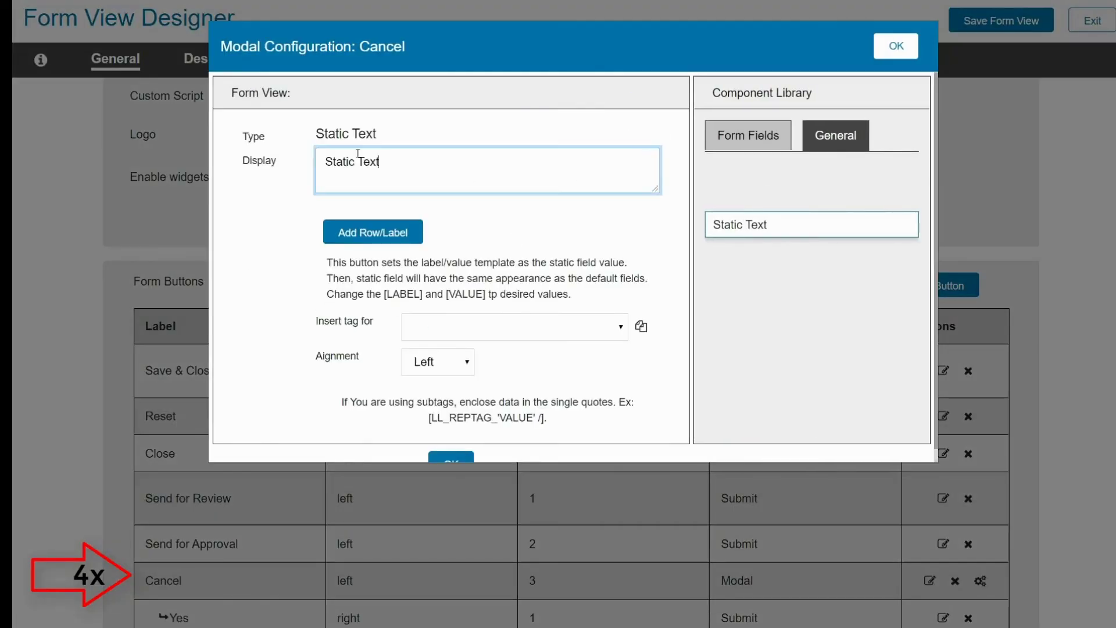
text(Are you sure you want to Cancel this Request?)
click(451, 451)
click(896, 46)
click(212, 59)
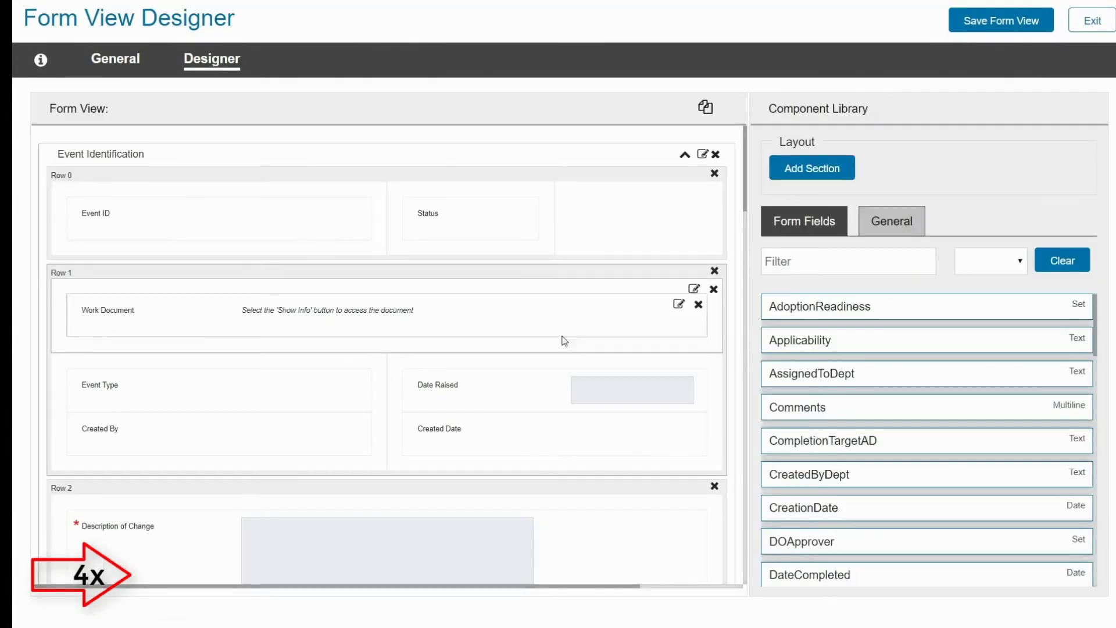
- Review the Date Raised and Document Description field settings without changes
click(628, 353)
click(574, 431)
scroll(560, 426, down, 5)
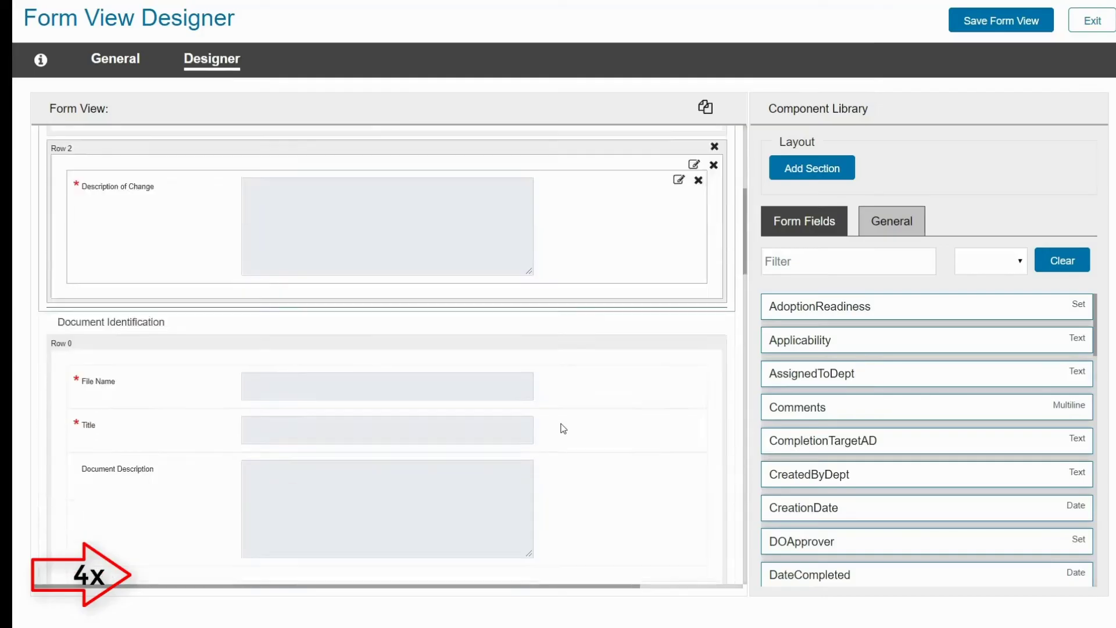
click(678, 437)
click(573, 462)
scroll(566, 461, down, 5)
- Add AssignedToDept as a mandatory Department Owner field rendered from the Departments dictionary
click(848, 261)
text(as)
drag(860, 314, 651, 441)
click(687, 423)
text(Department Owner)
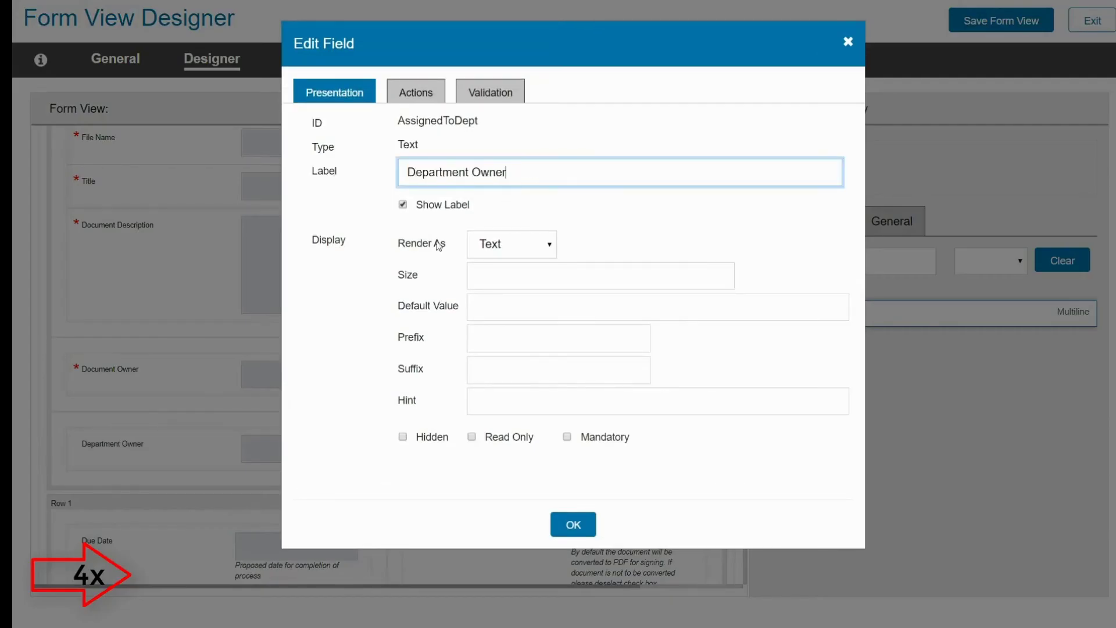
click(512, 245)
click(498, 343)
click(498, 337)
click(548, 9)
click(568, 472)
click(574, 491)
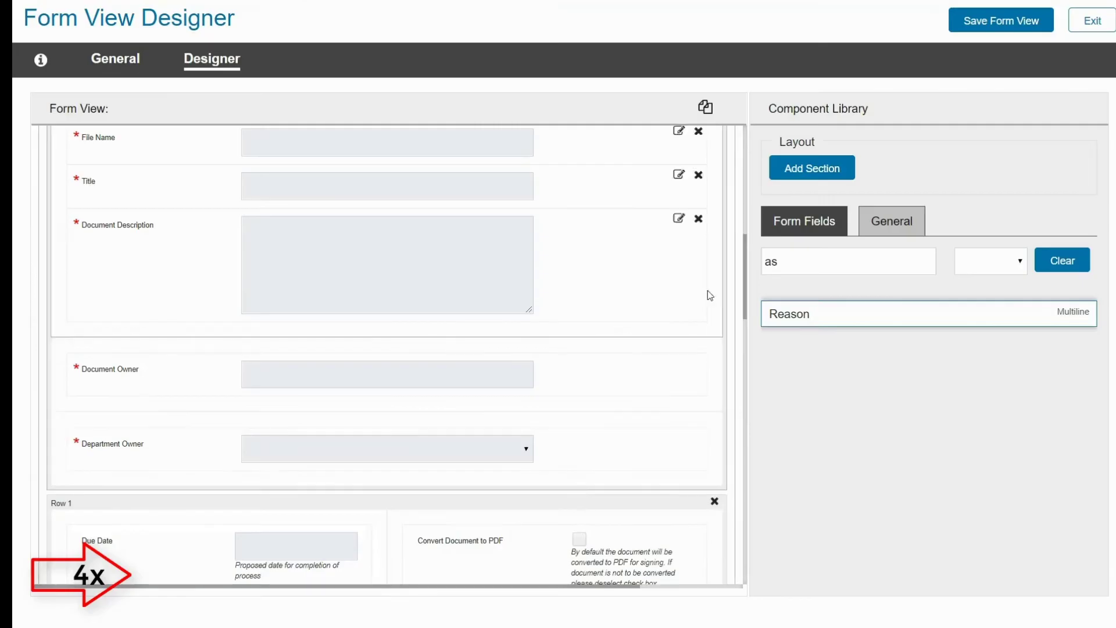
- Save the form view and open the updated Document Change Control form to check it
click(996, 19)
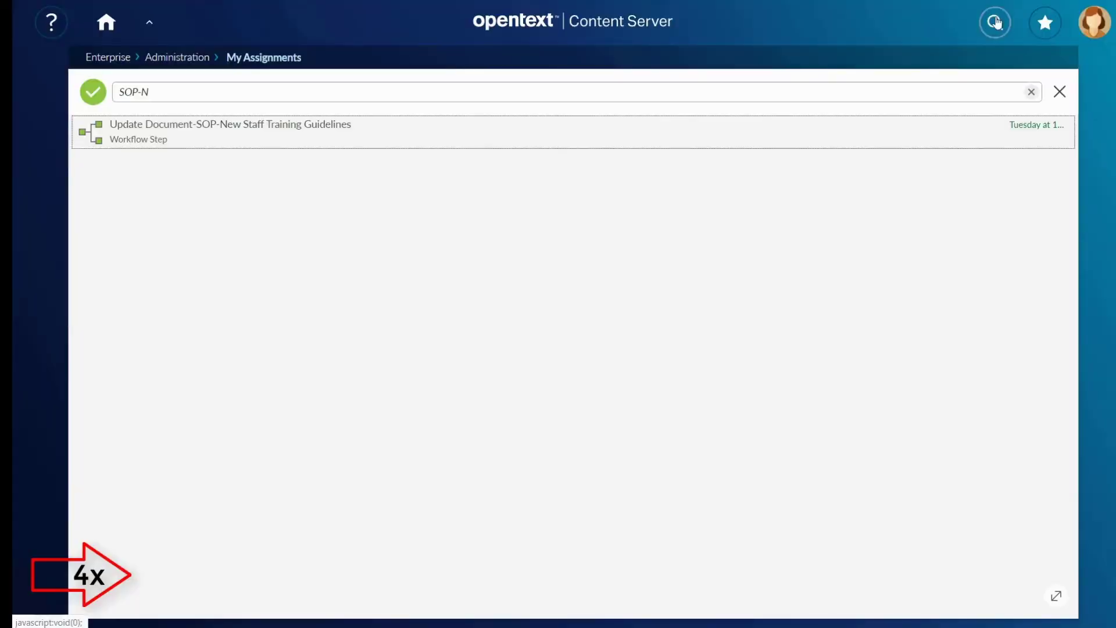
click(272, 123)
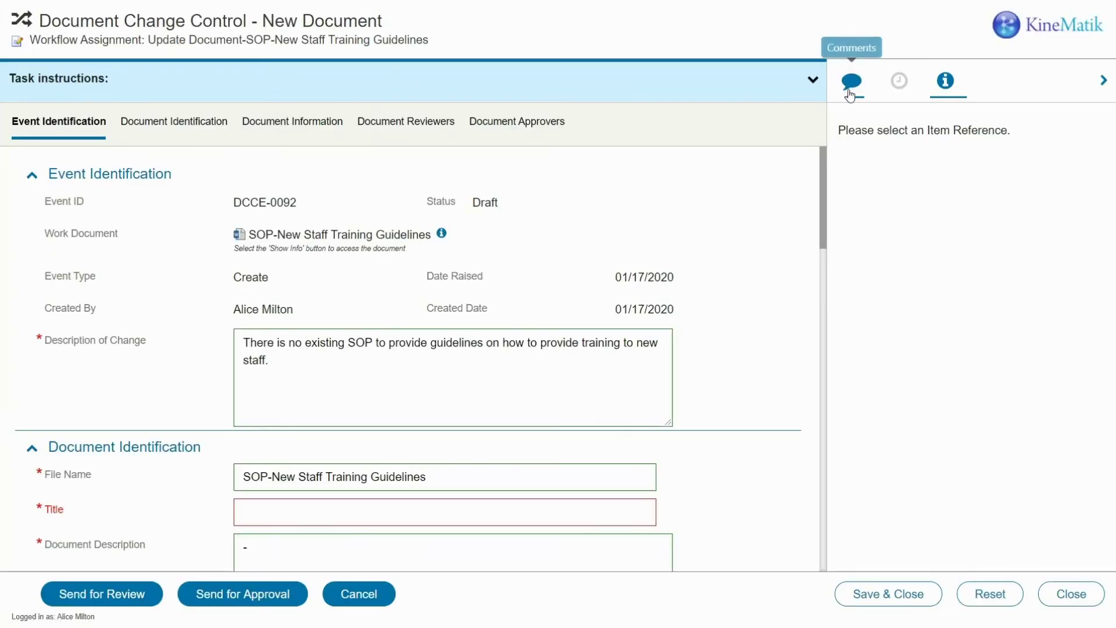
scroll(602, 294, down, 5)
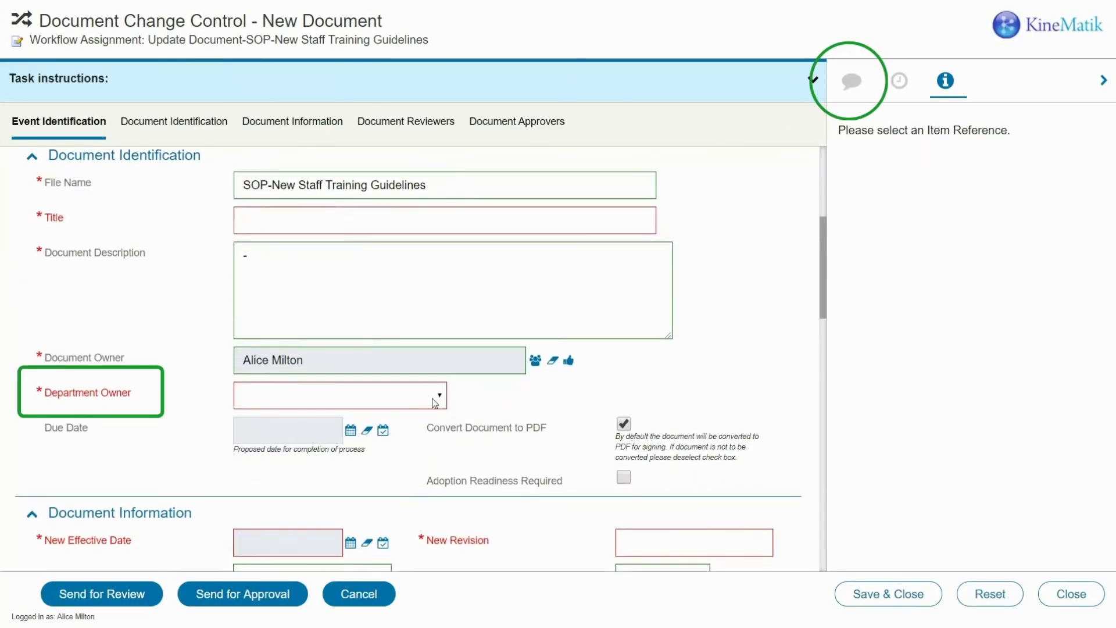